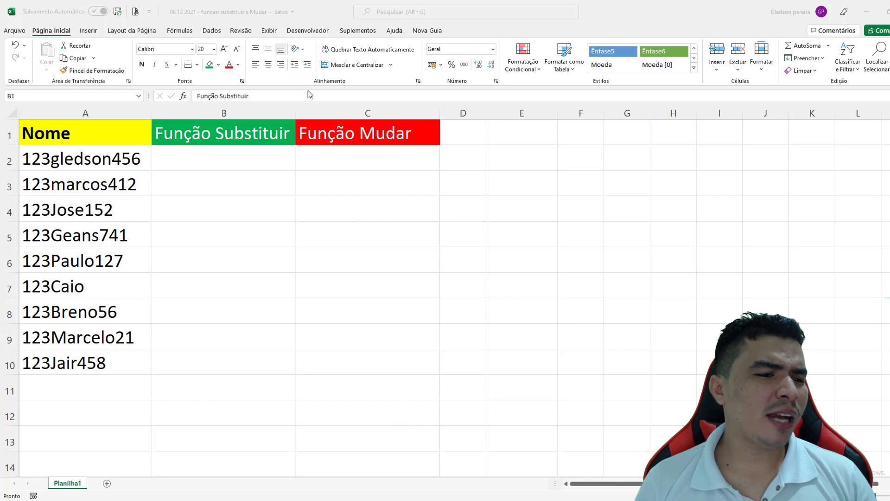
Step: Select the Nome column, then select cell B2 for the first formula
click(96, 114)
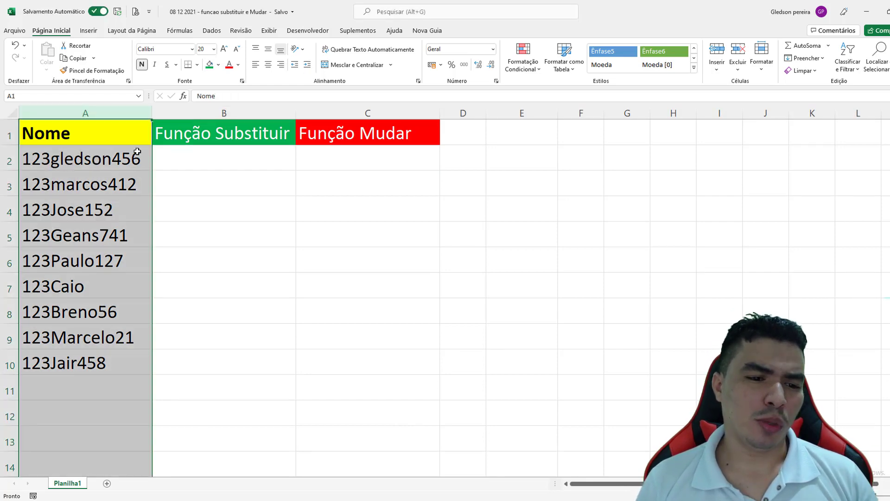
click(198, 158)
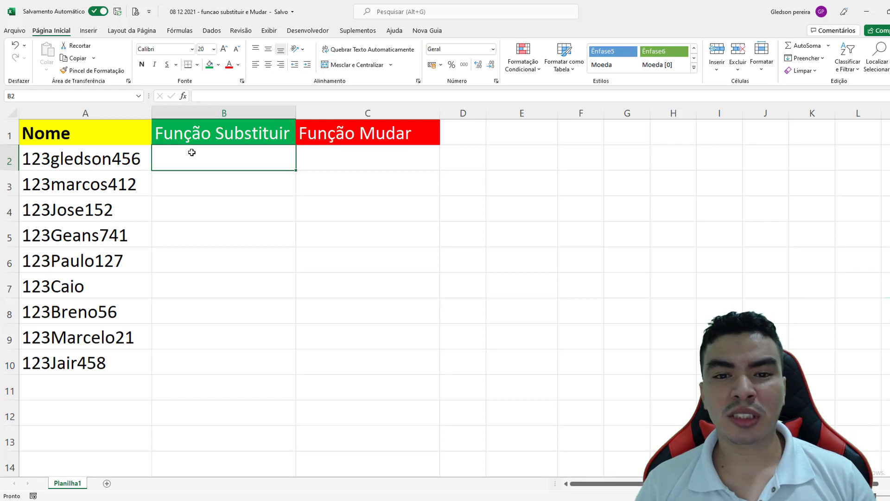
click(218, 191)
click(219, 162)
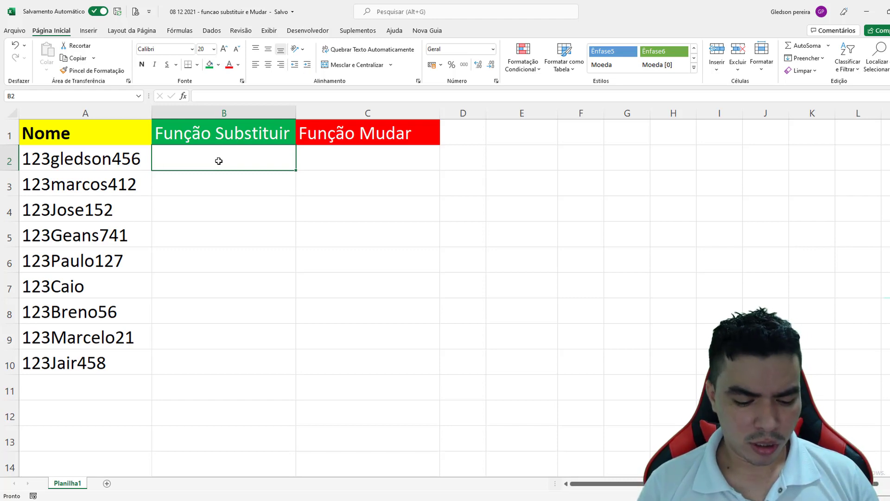
Step: Start =SUBSTITUIR( in B2 with =sub and review its argument tooltip
text(=sub)
key(Tab)
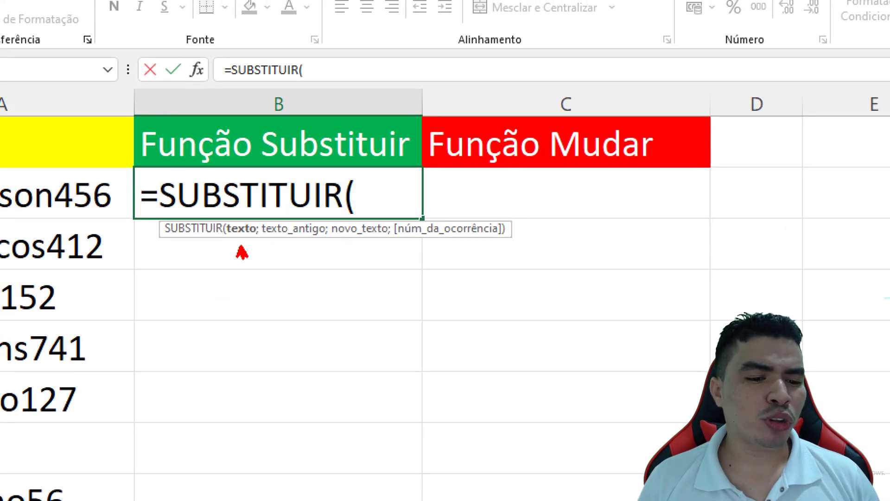
drag(242, 252, 231, 331)
drag(313, 243, 329, 330)
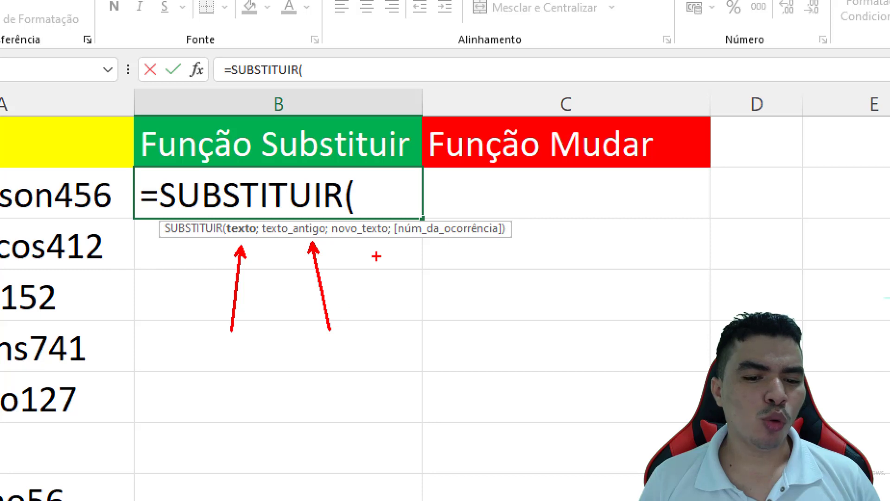
drag(376, 256, 407, 348)
drag(406, 249, 512, 249)
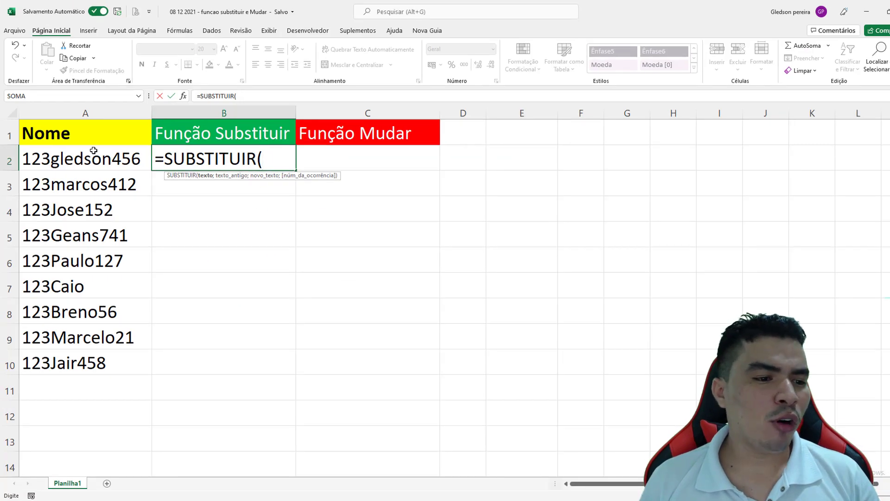
Step: Complete B2 as =SUBSTITUIR(A2;"123";"999") so it shows 999gledson456, then recheck it
click(95, 158)
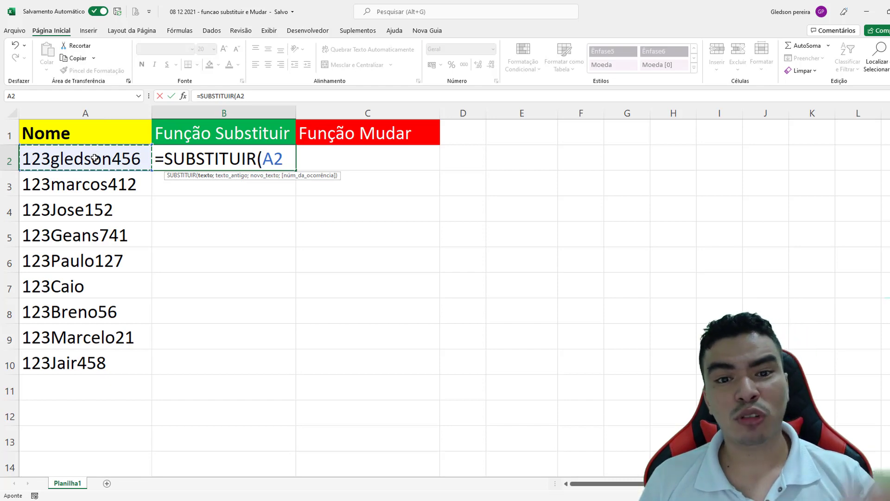
text(;)
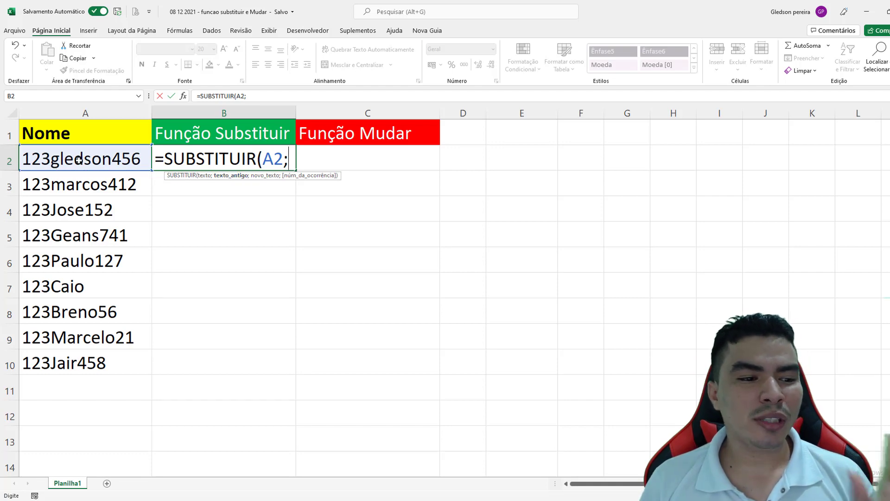
text(")
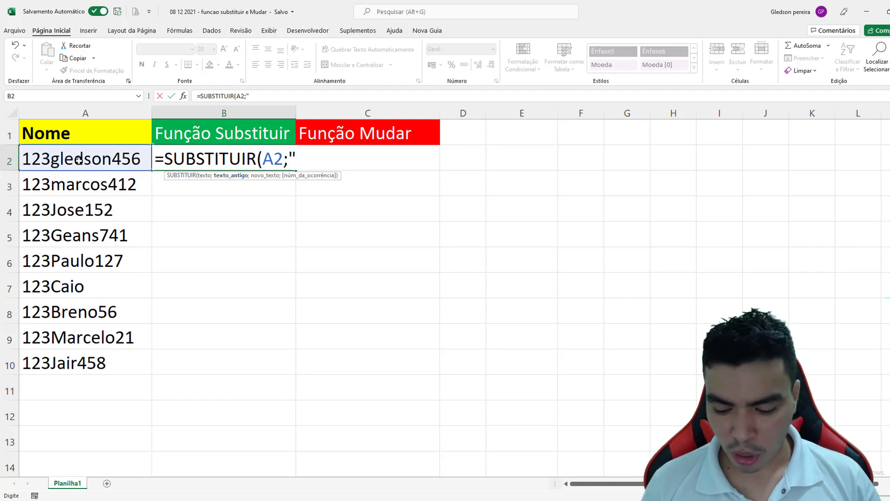
text(123)
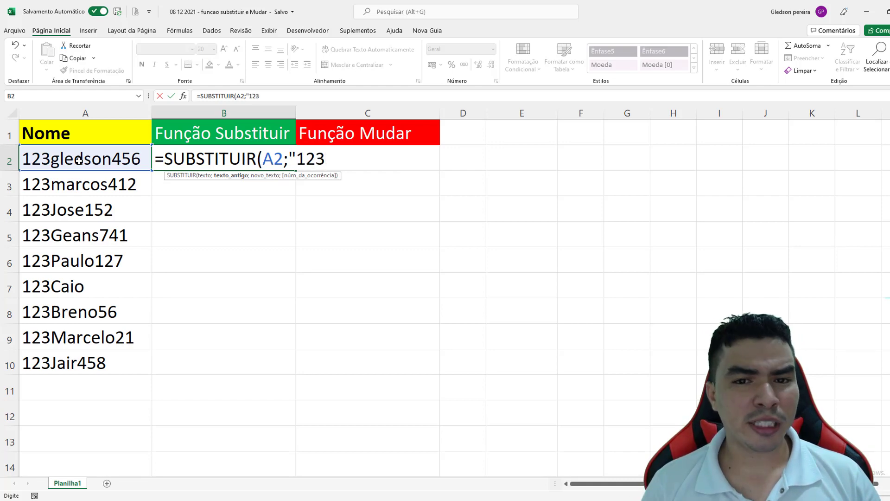
text(";)
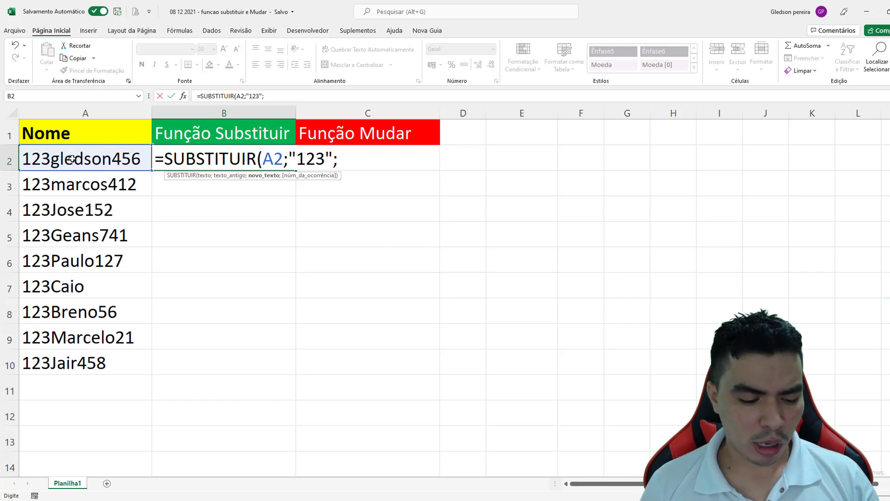
text(")
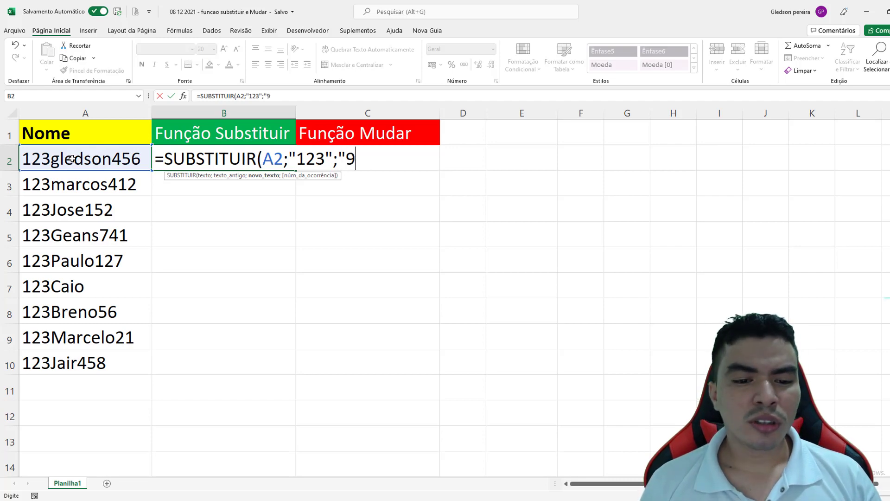
text(99")
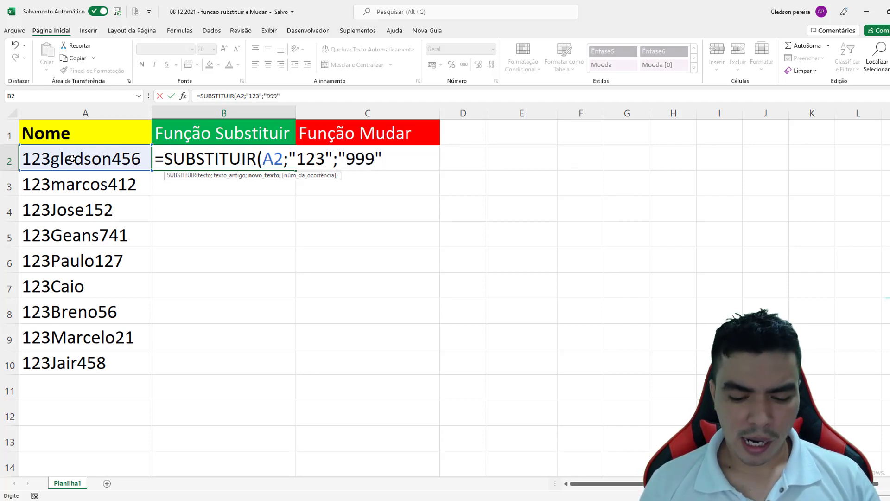
key(Return)
click(174, 156)
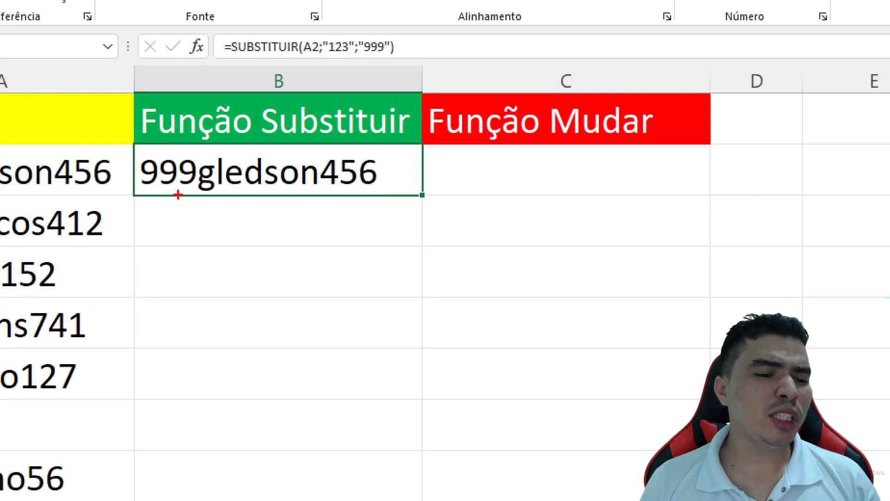
drag(177, 202, 184, 288)
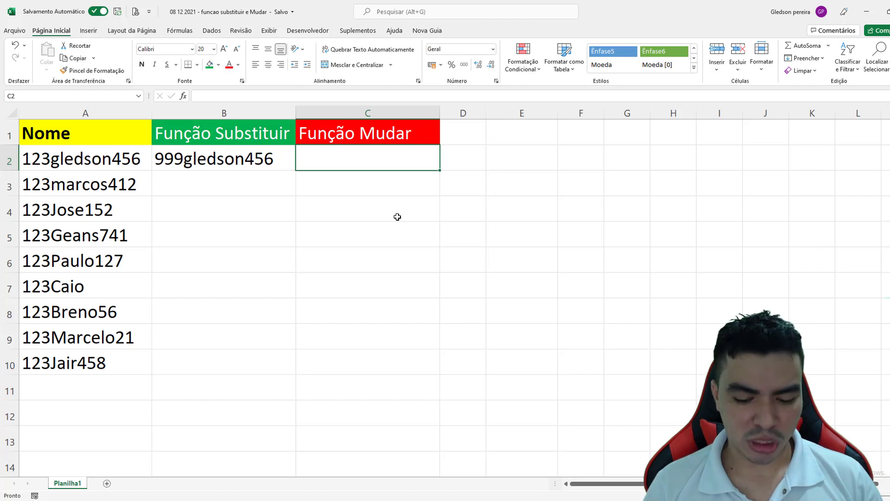
Step: Start a MUDAR formula in C2 with =mudar and review its argument tooltip
text(=mudar)
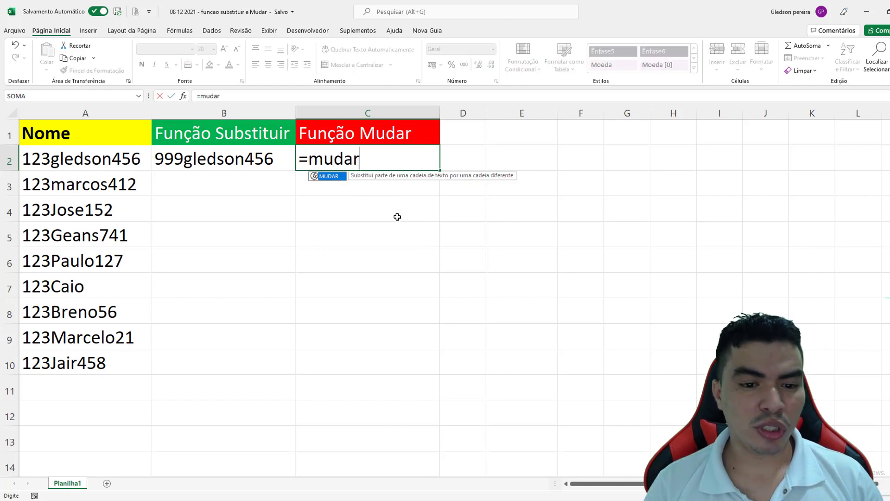
key(Tab)
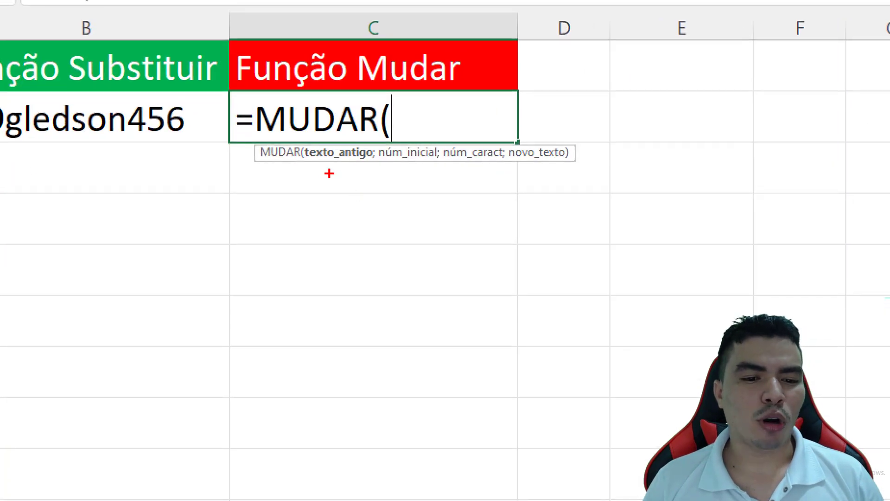
drag(375, 161, 439, 166)
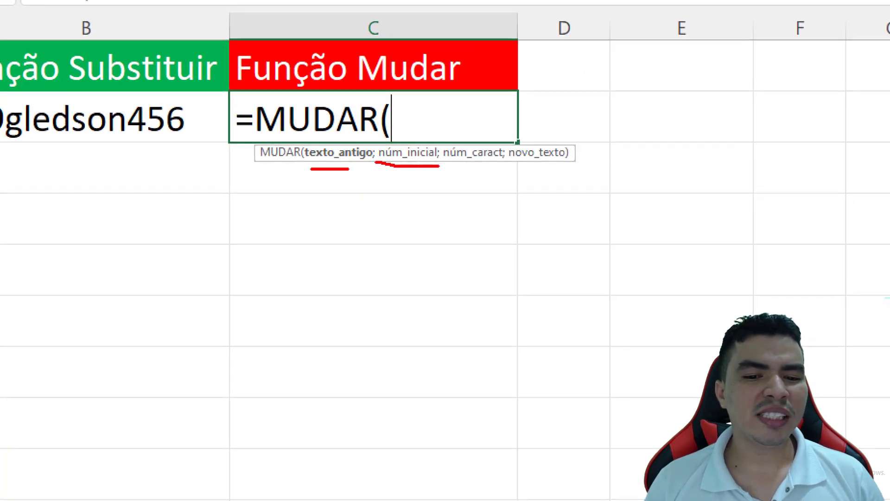
drag(512, 161, 579, 169)
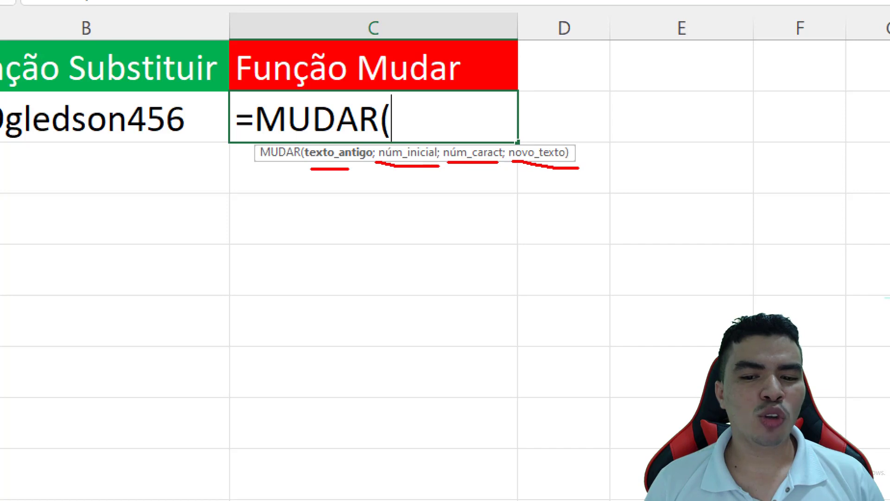
key(Escape)
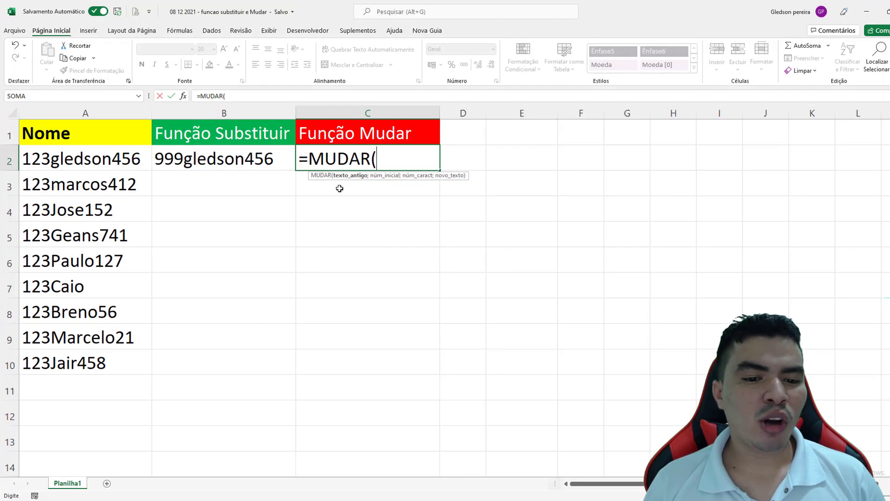
Step: Finish C2 as =MUDAR(A2;1;3;"") so it shows gledson456
click(109, 160)
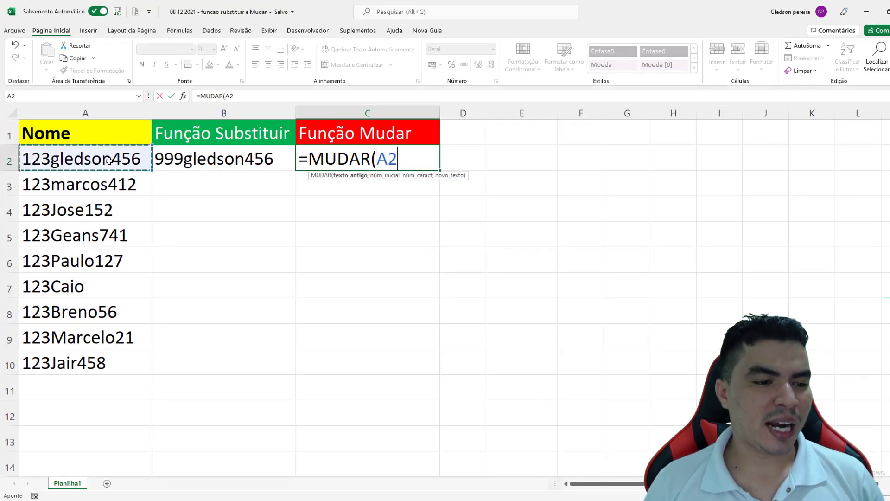
text(;)
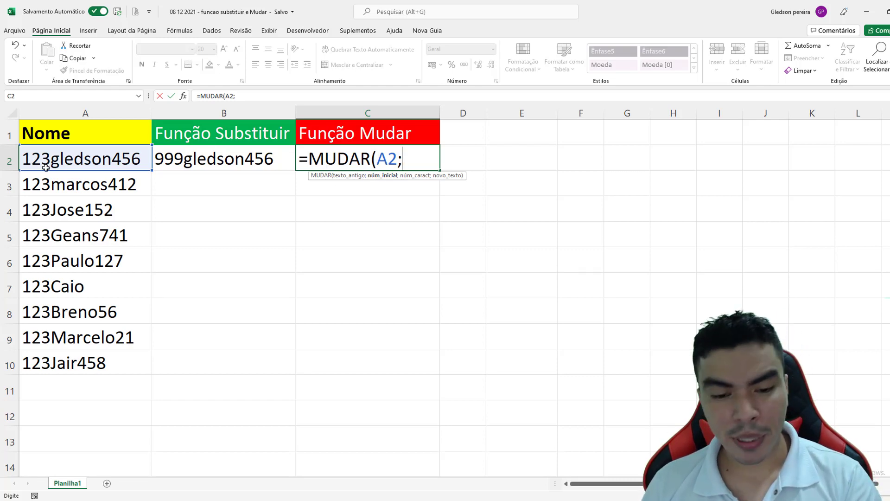
text(1)
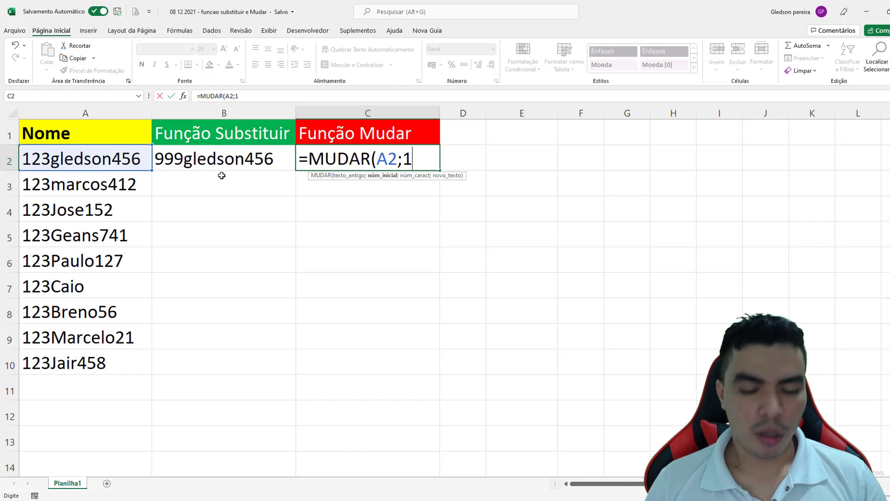
text(;)
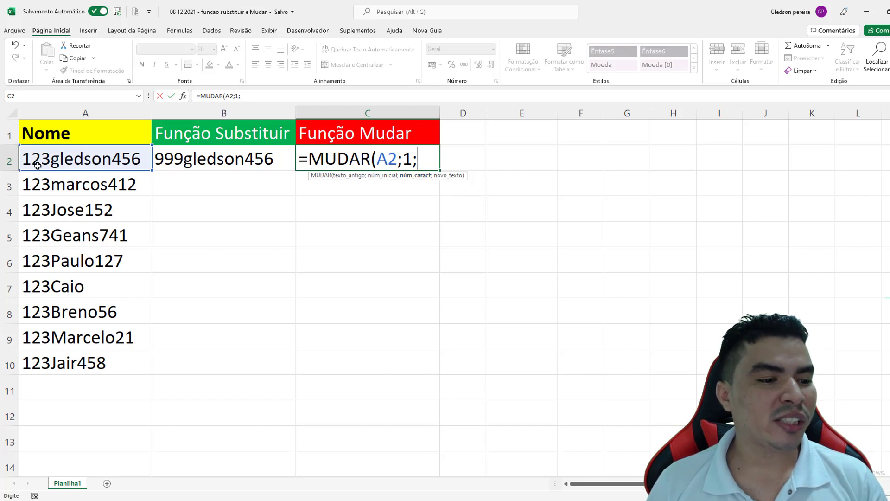
text(3)
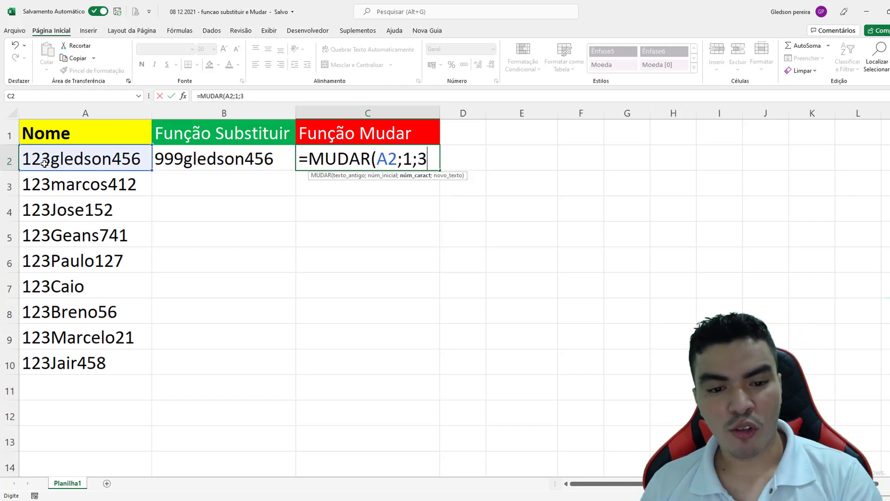
text(;)
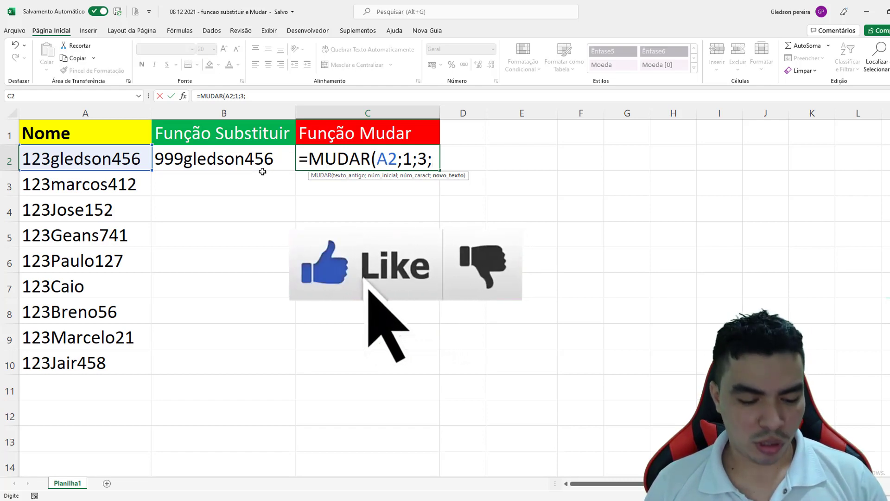
text("")
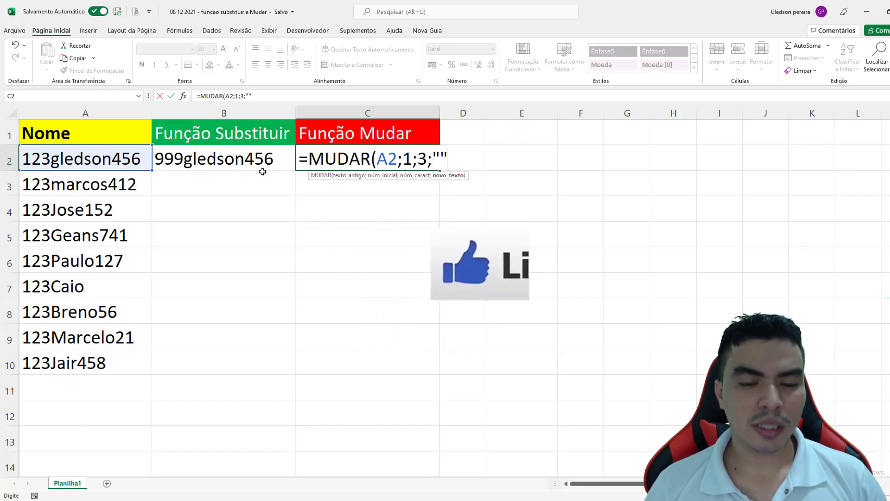
key(Return)
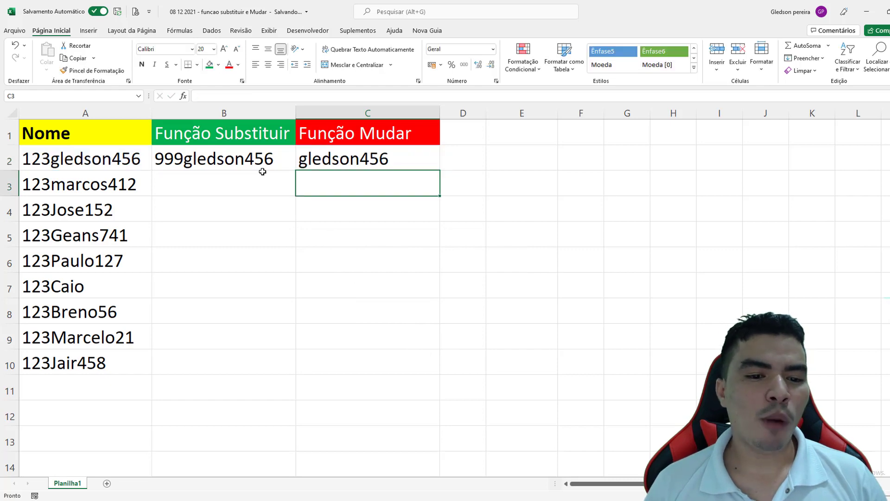
click(325, 159)
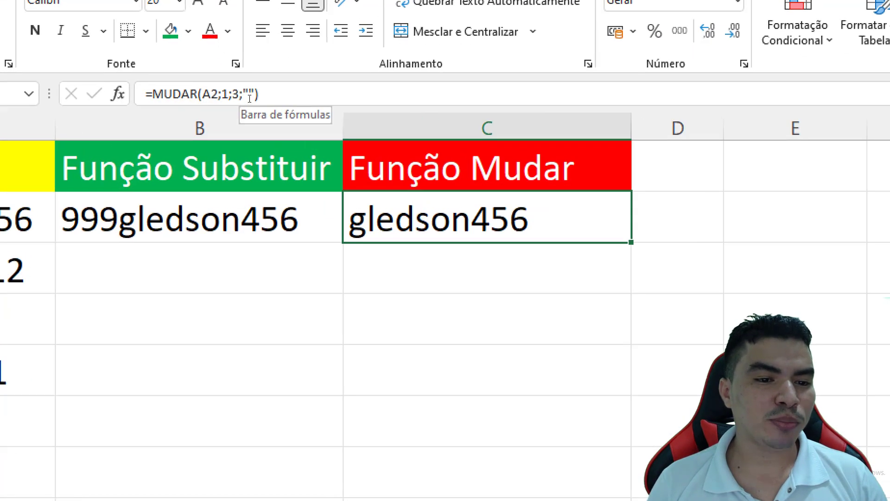
click(258, 97)
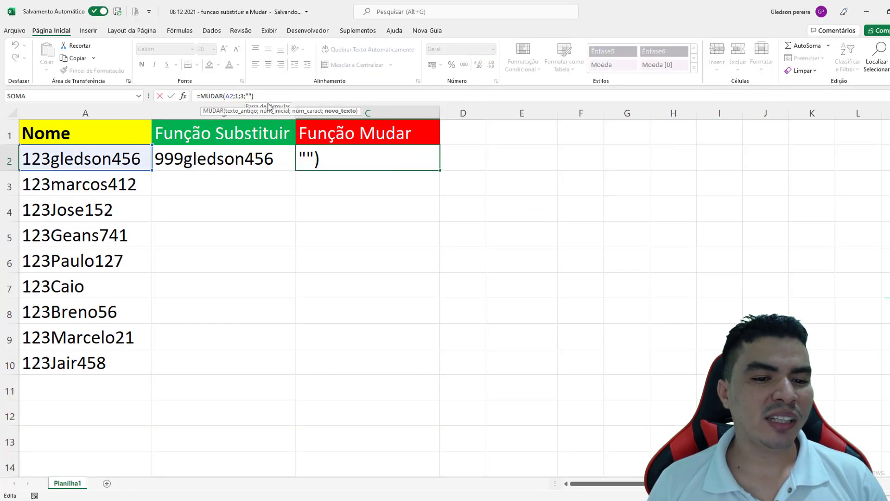
Step: Finish C2 as =MUDAR(A2;1;3;"999") showing 999gledson456, and compare it with B2's formula
text(9)
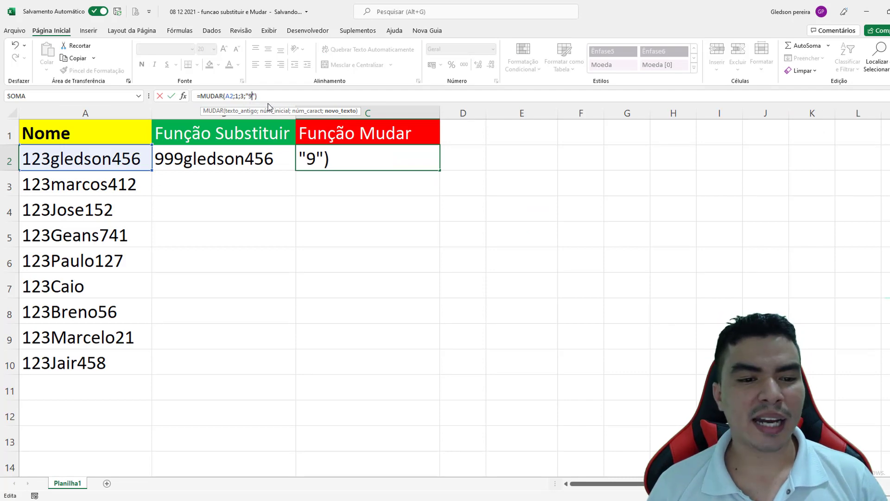
text(99)
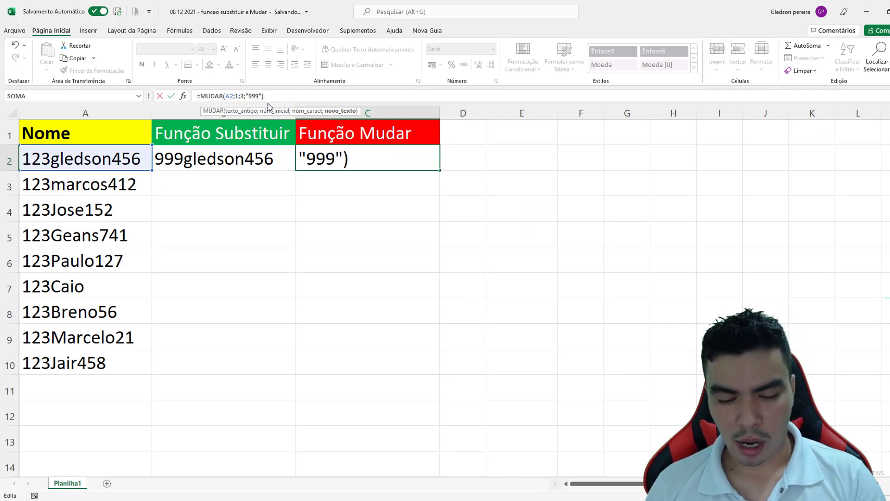
key(Return)
click(369, 158)
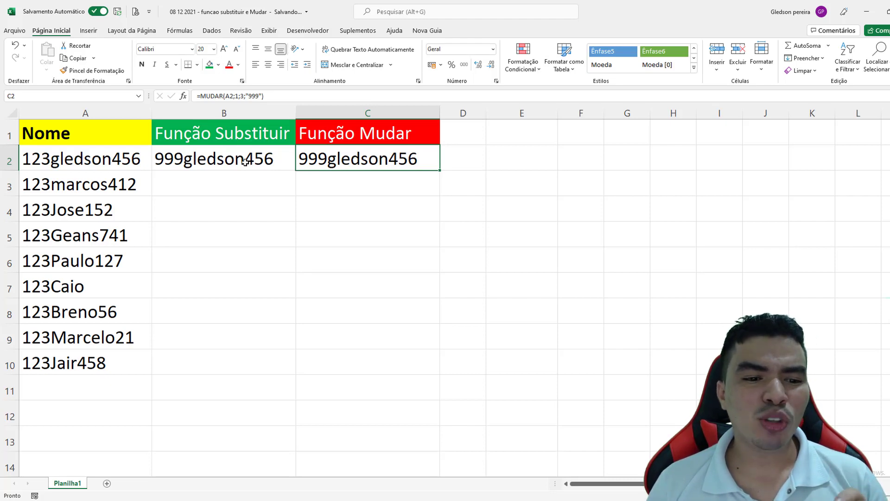
click(242, 160)
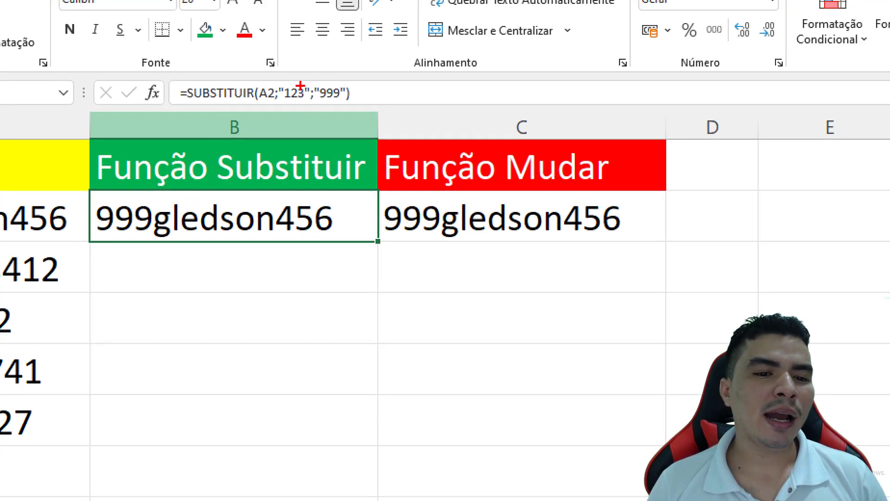
drag(300, 86, 338, 24)
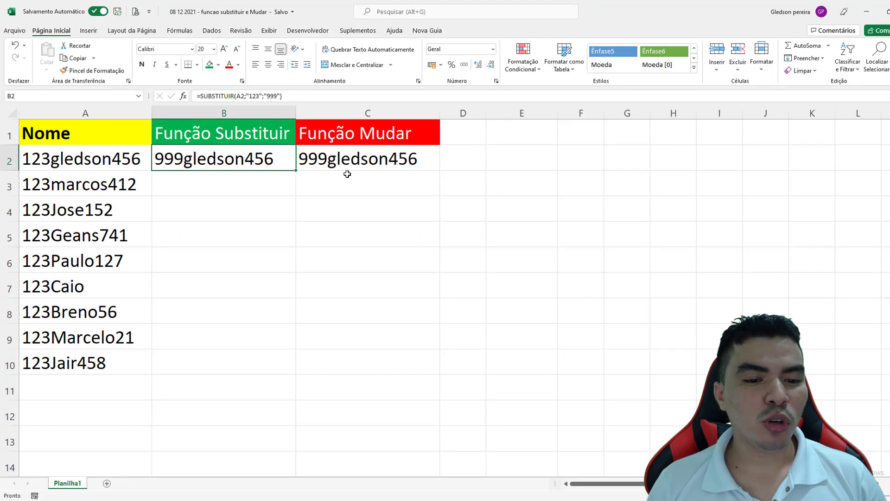
click(343, 159)
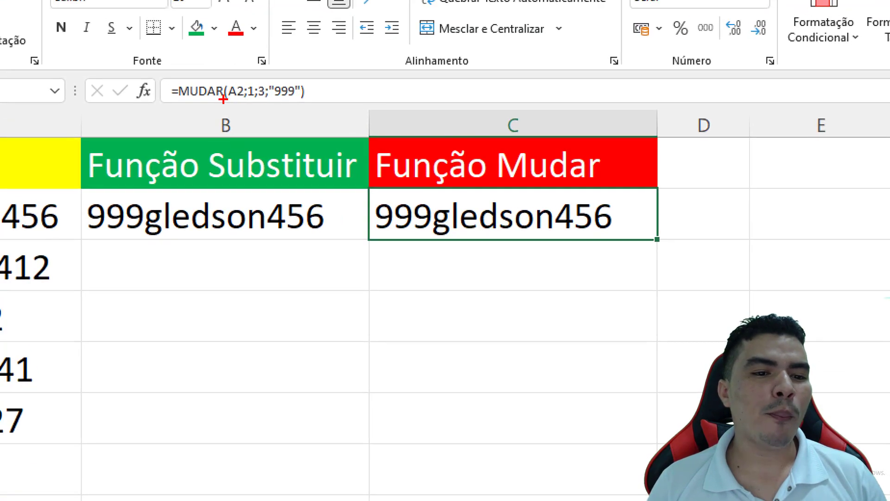
drag(262, 80, 290, 48)
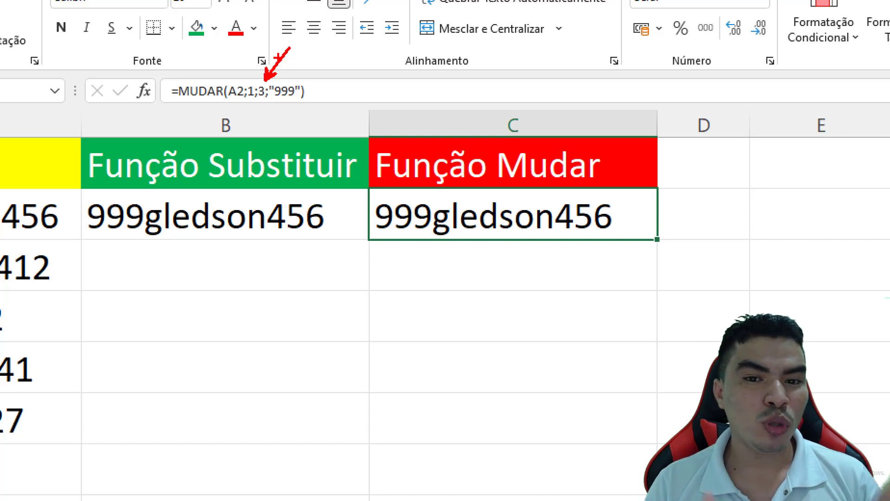
key(Escape)
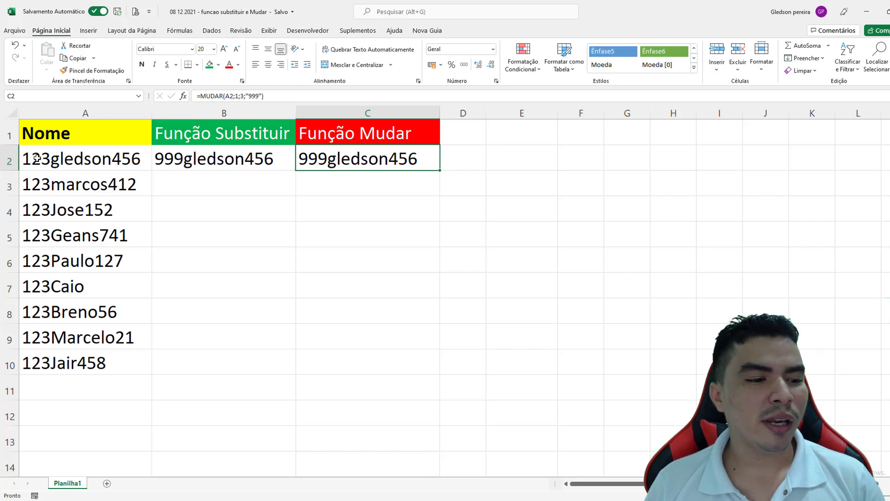
Step: Remove "999" from C2's MUDAR formula and fill it down through C10
double_click(253, 96)
key(BackSpace)
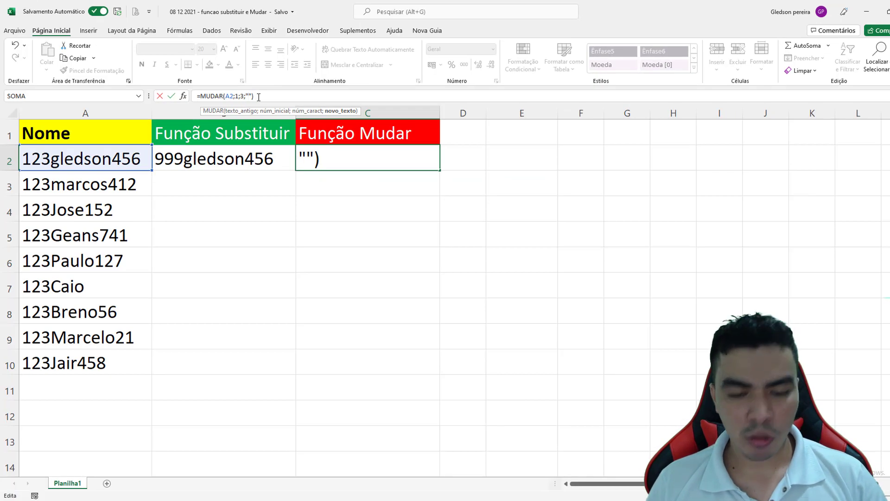
key(Return)
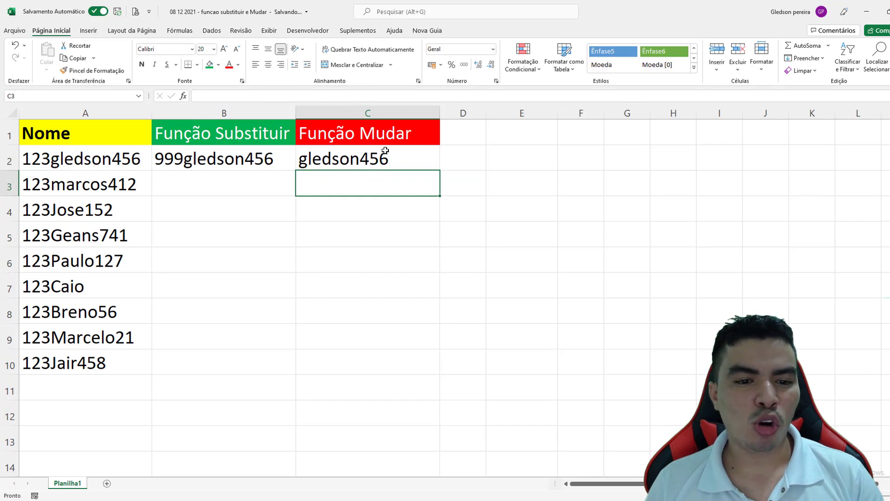
click(384, 151)
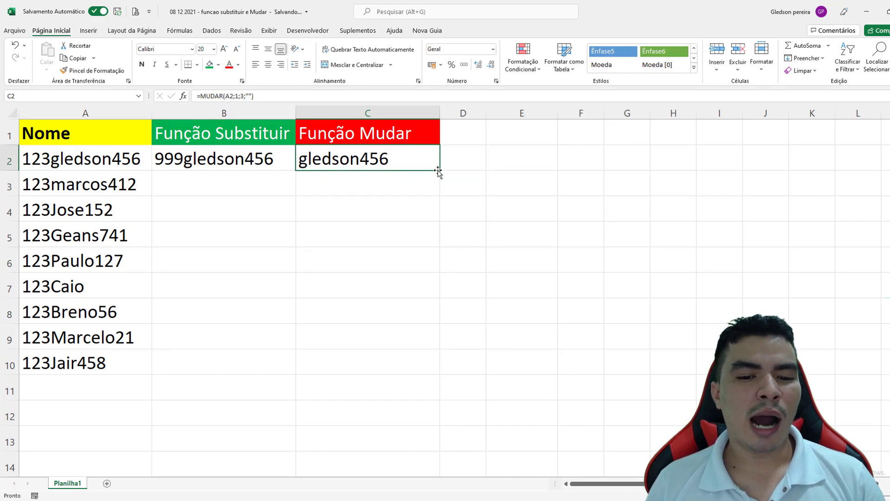
drag(439, 171, 416, 365)
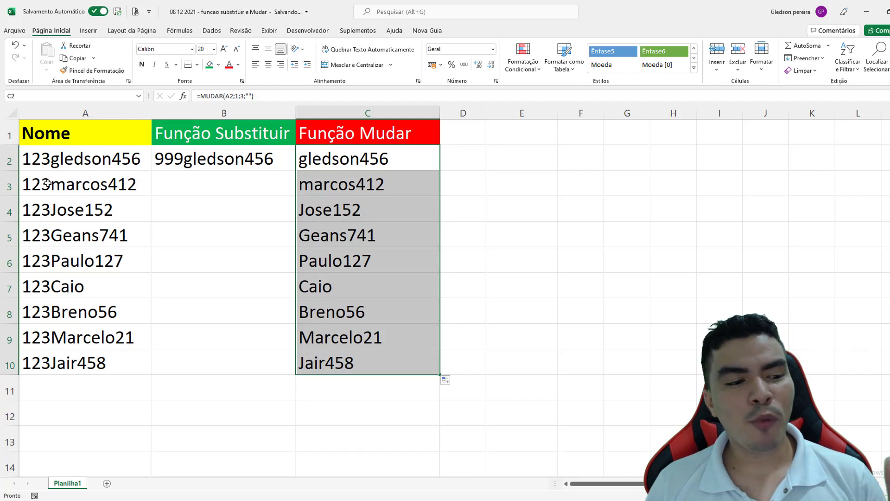
click(213, 157)
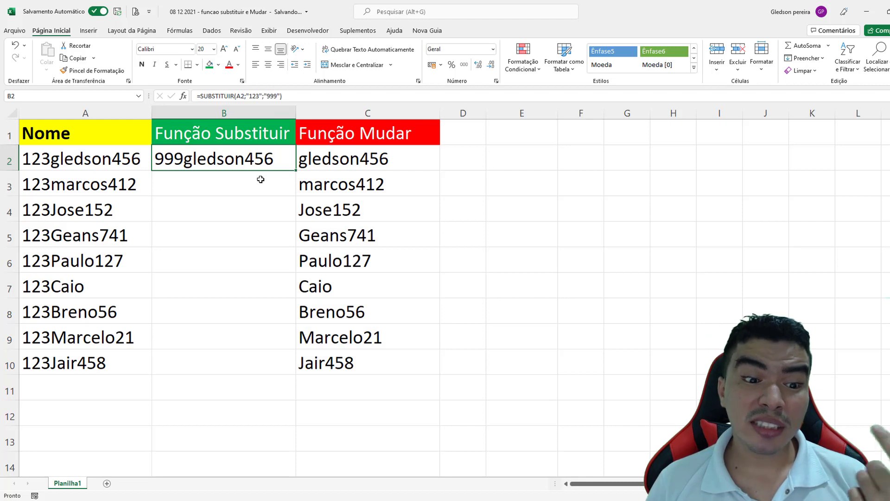
Step: Change B2 to =SUBSTITUIR(A2;"123";"") and fill it down through B10
click(268, 96)
key(BackSpace)
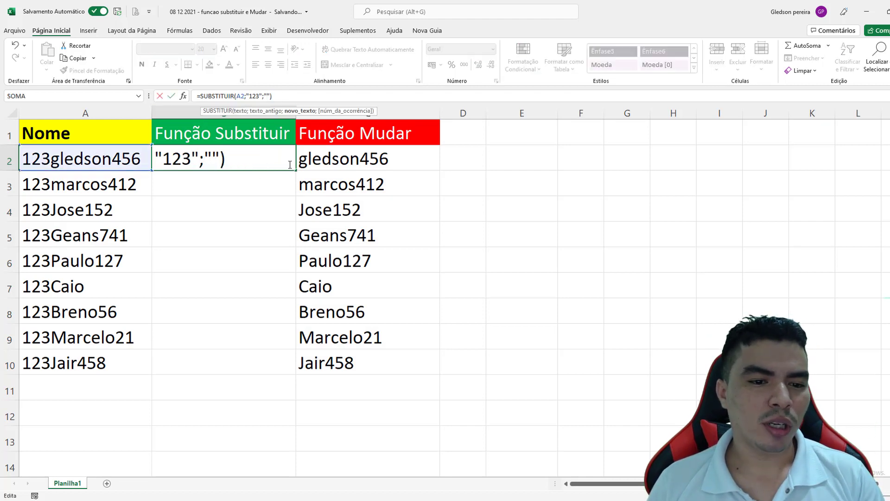
key(Return)
click(251, 161)
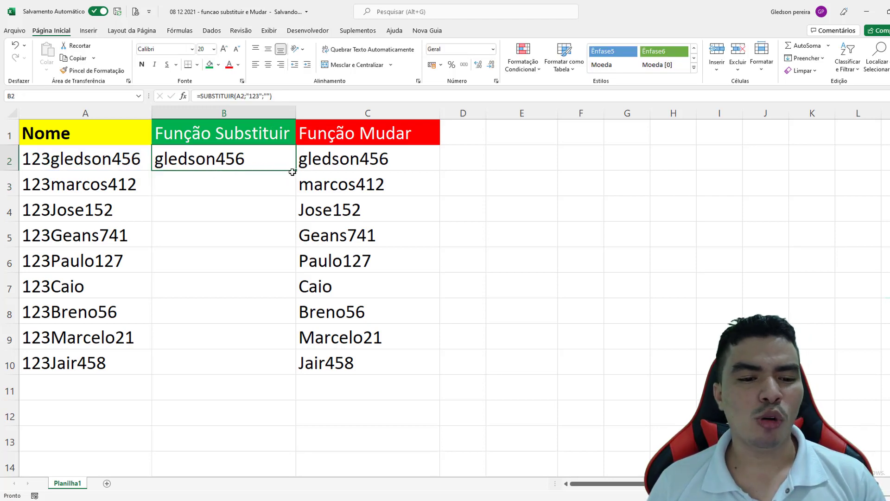
mouse_move(295, 172)
mouse_down()
mouse_move(274, 278)
mouse_move(270, 365)
mouse_up()
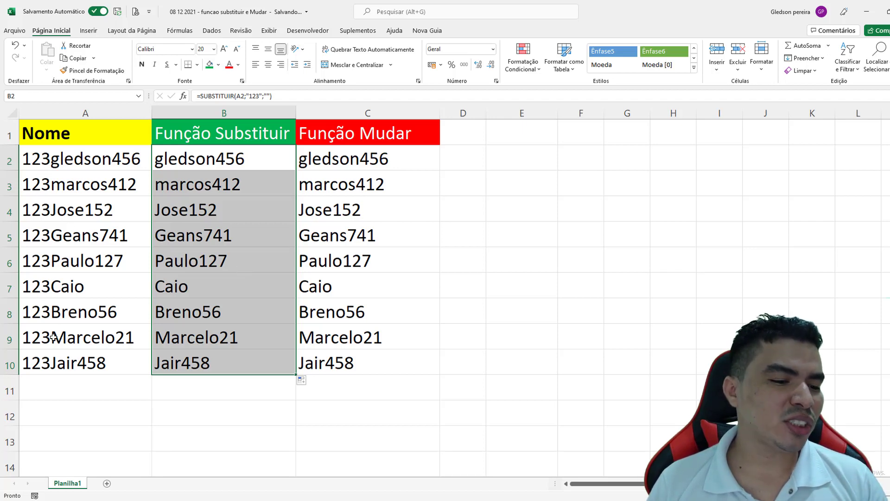
click(28, 186)
Step: Change A3's 123 prefix to 789, making it 789marcos412
double_click(26, 185)
drag(22, 185, 50, 187)
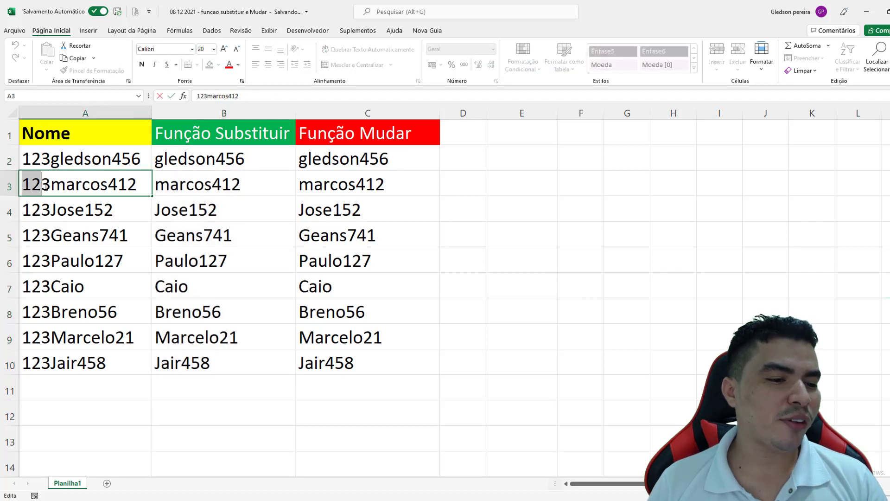
text(78)
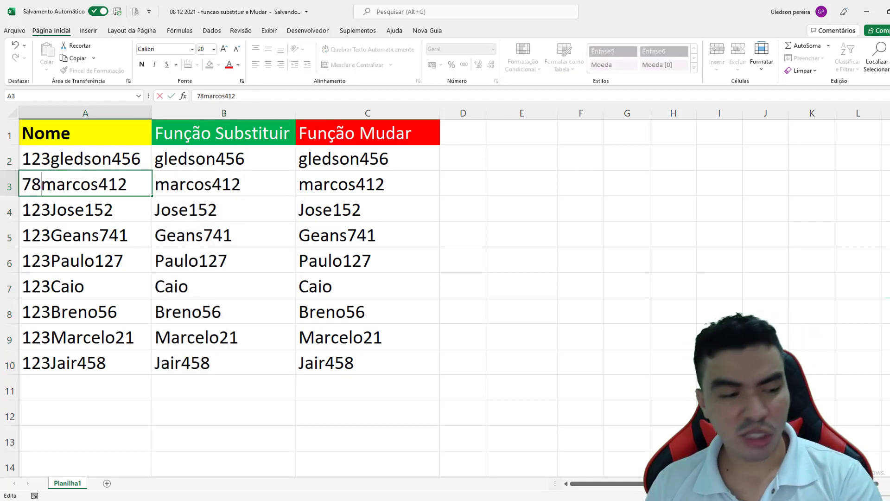
text(9)
click(41, 231)
Step: Change A6's leading 12 to 456, making 4563Paulo127, then compare columns B and C
click(41, 253)
double_click(40, 262)
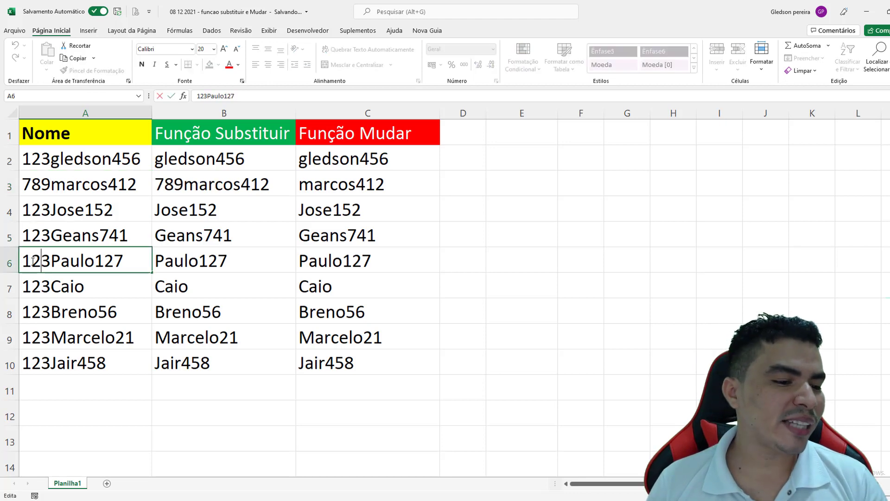
drag(22, 261, 43, 260)
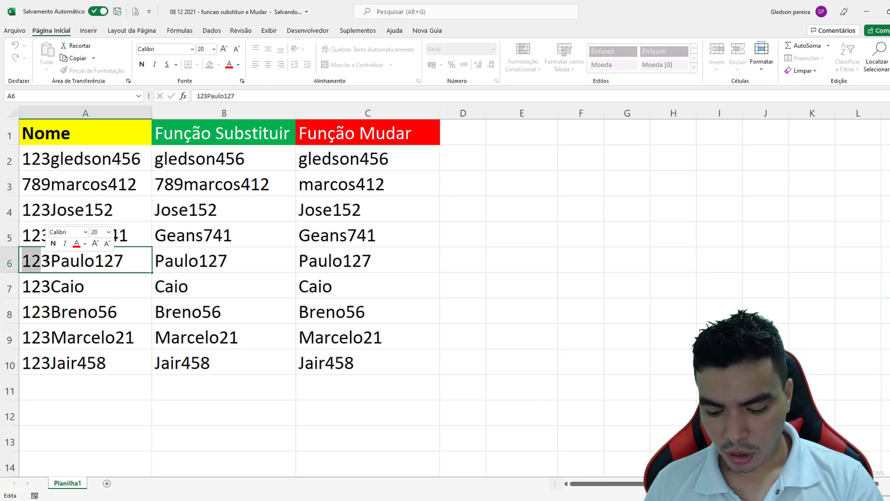
text(456)
click(73, 310)
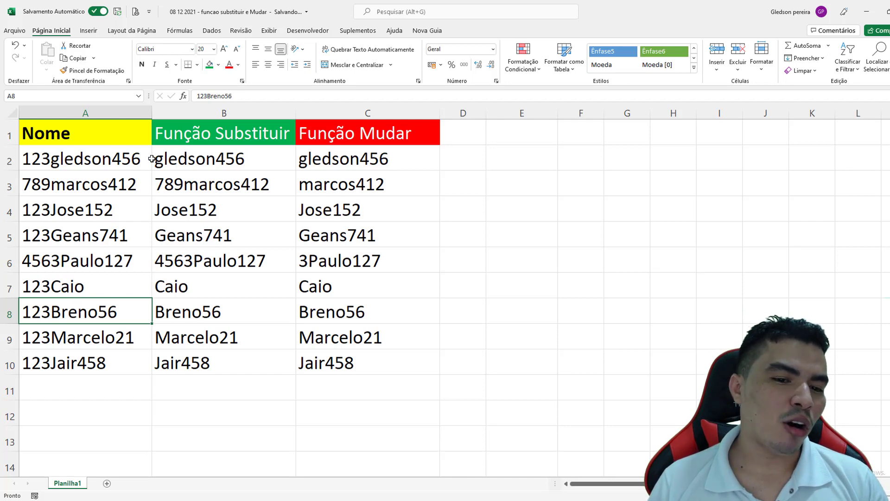
click(225, 112)
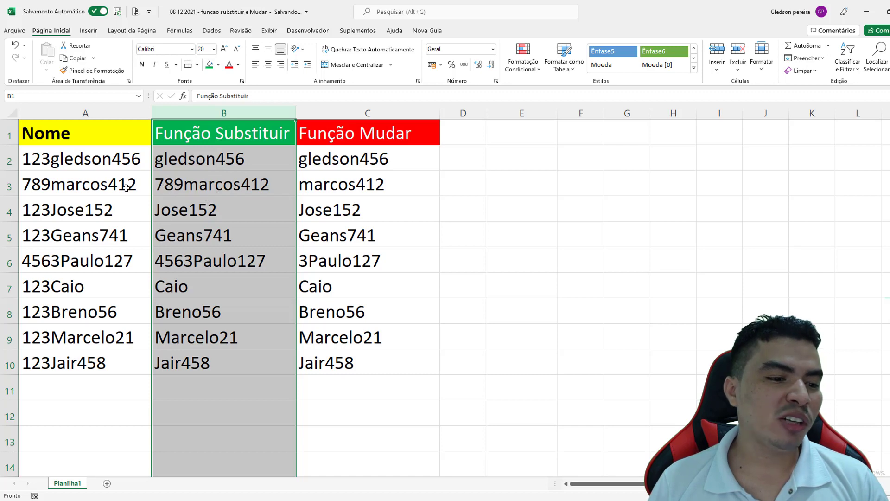
click(64, 186)
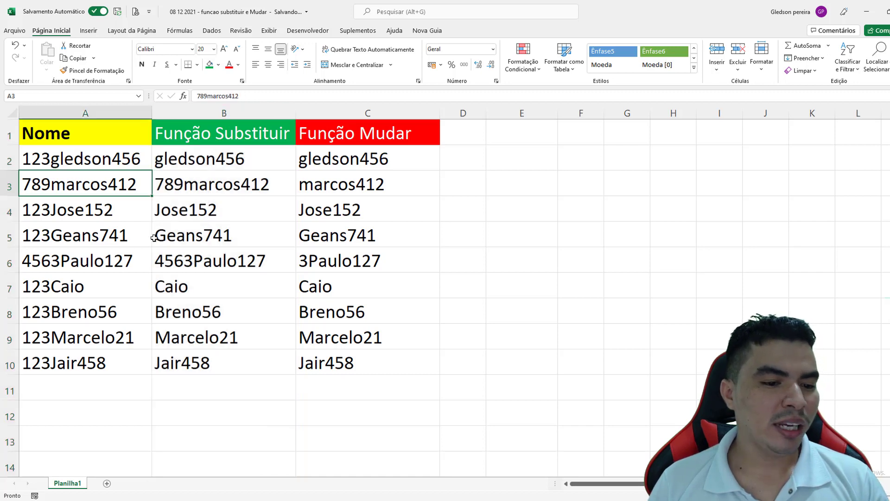
click(130, 254)
click(208, 158)
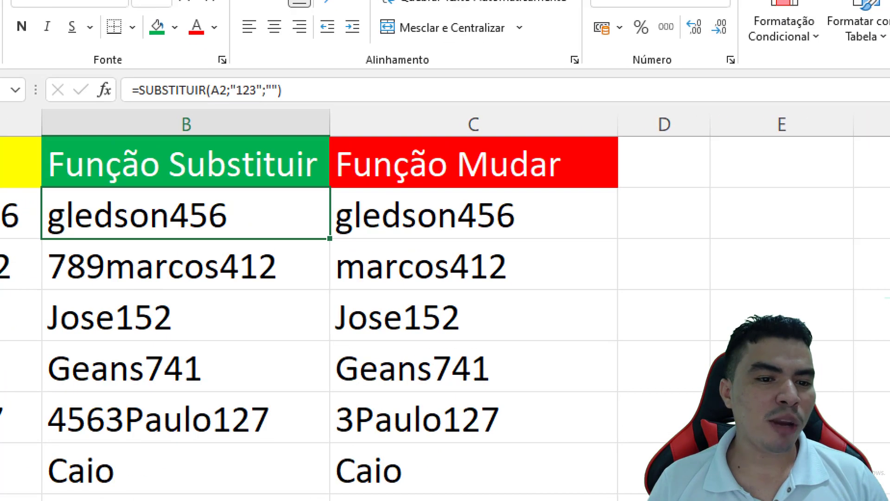
drag(255, 101, 263, 184)
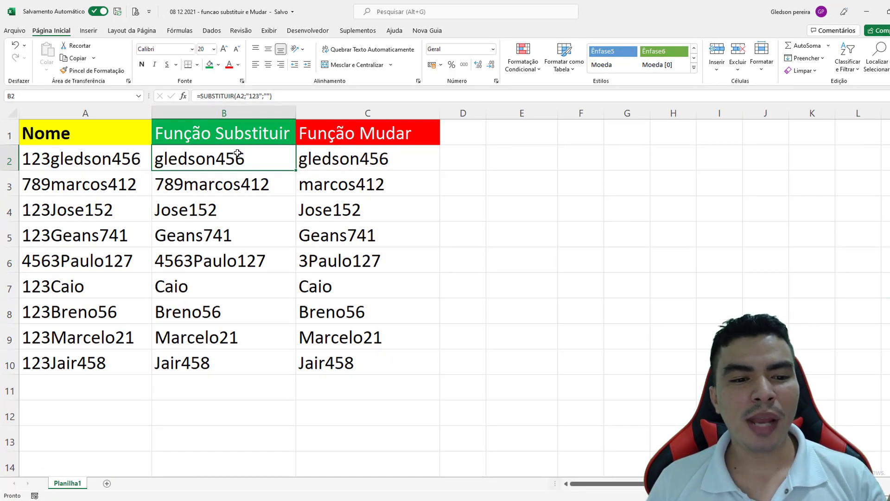
click(365, 158)
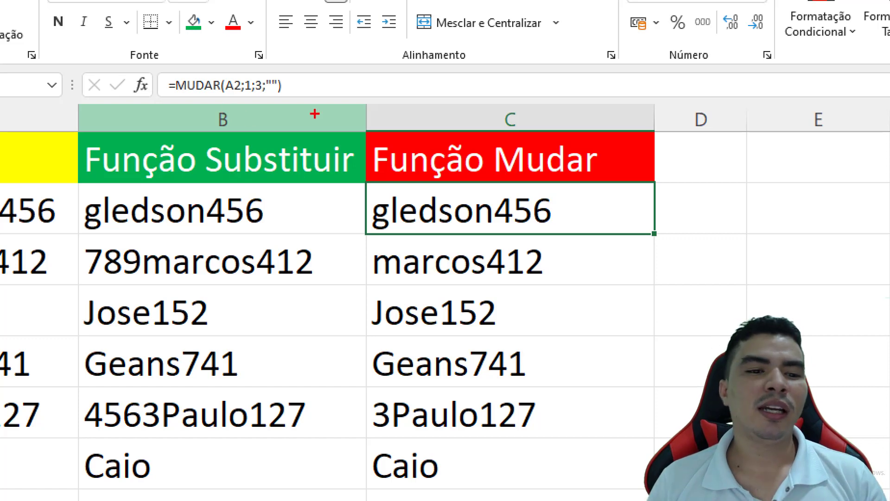
drag(265, 75, 327, 27)
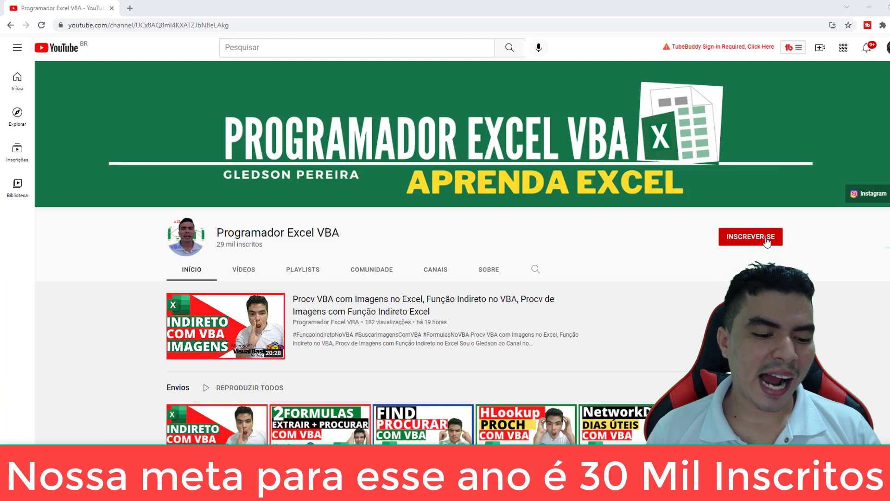
Step: Subscribe to the Programador Excel VBA channel with notifications set to Todas
click(767, 241)
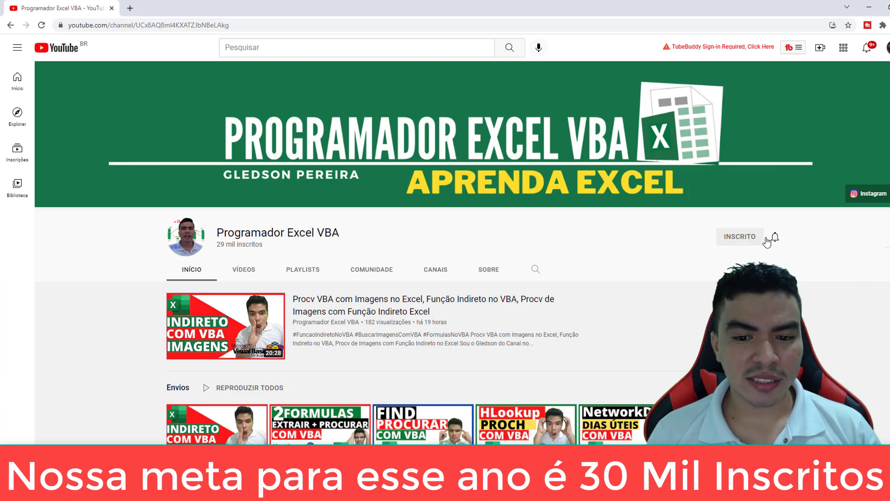
click(775, 238)
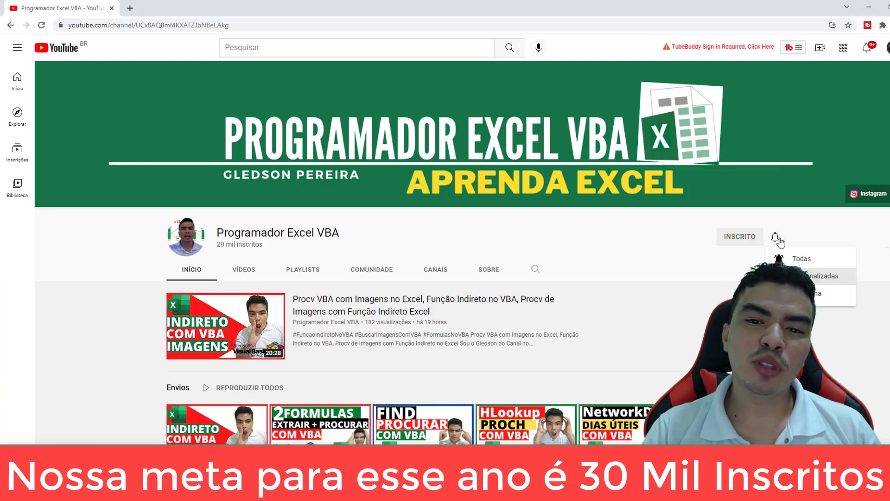
click(807, 263)
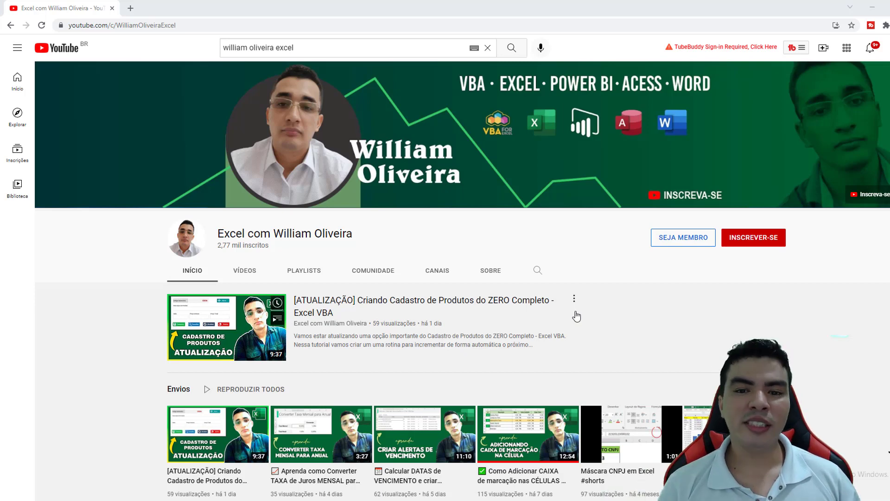
Step: Subscribe to the second Excel tutorial channel
click(758, 245)
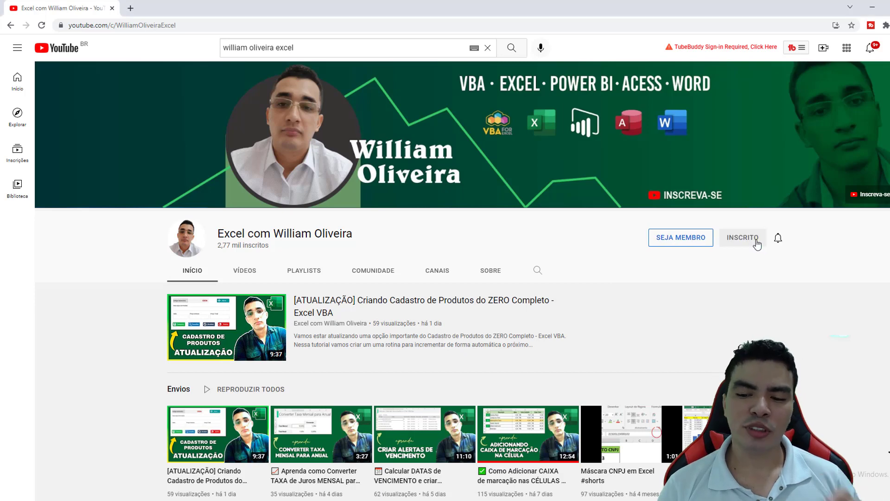